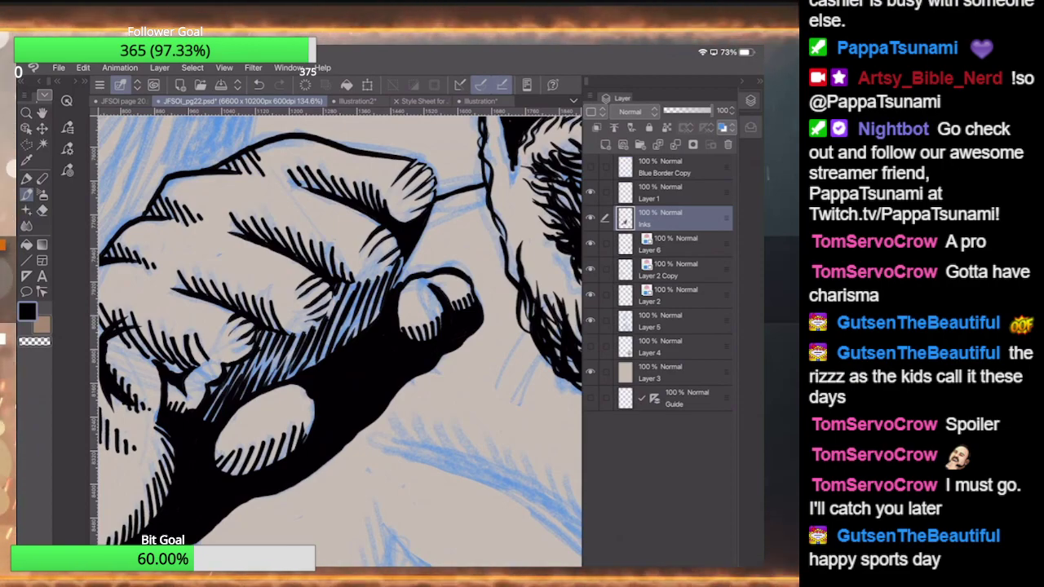
- Try cross-hatching with the pen over the shadow between the curled fingers and the thumb tip on the Inks layer
scroll(339, 326, up, 3)
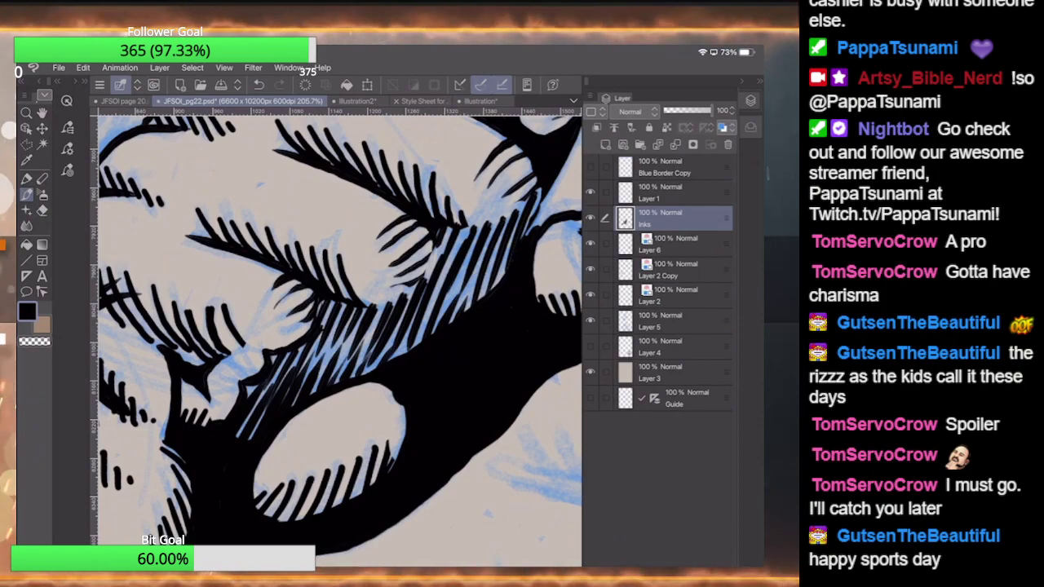
key(p)
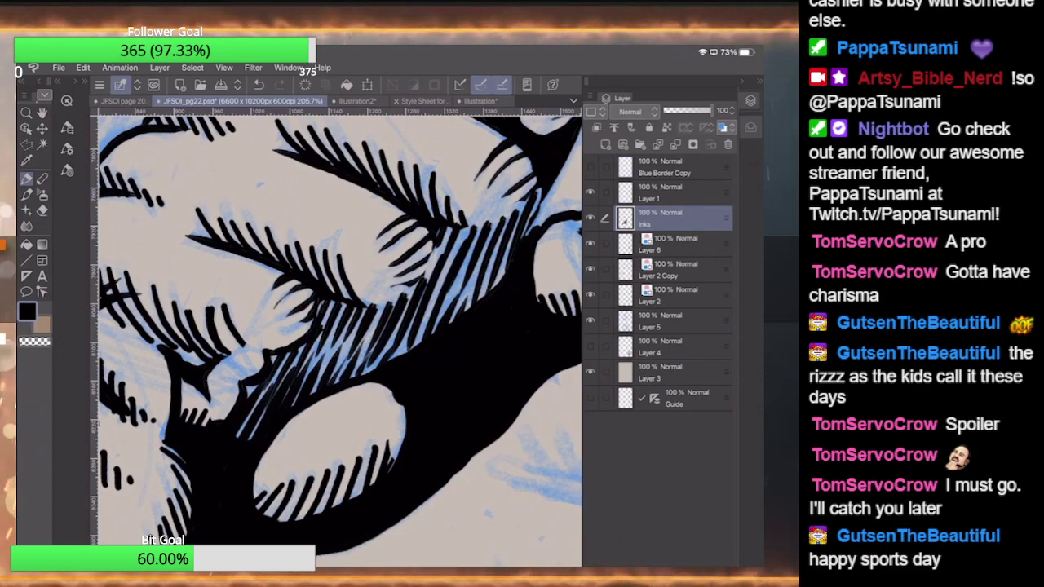
scroll(339, 340, up, 5)
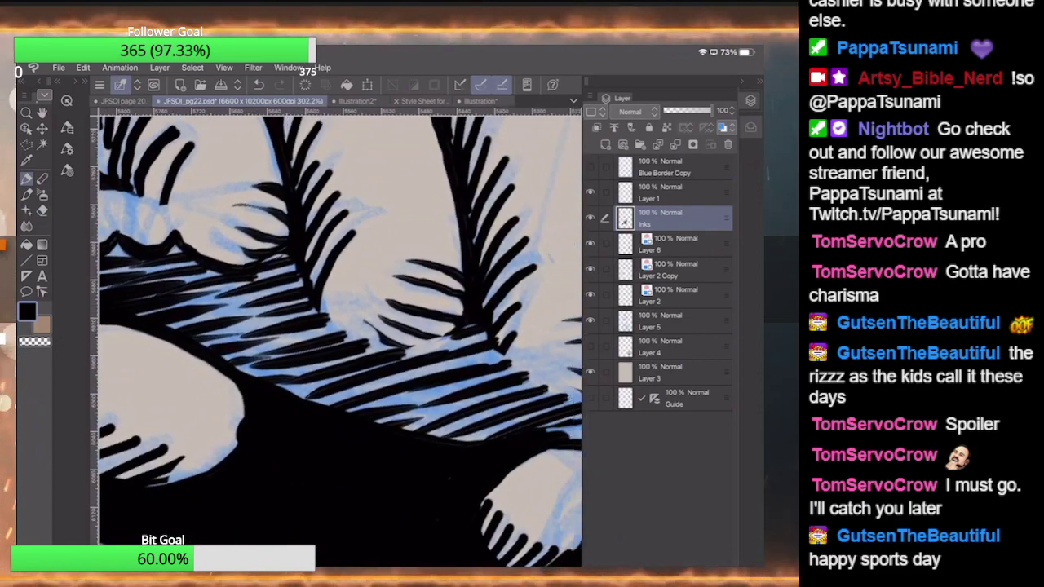
scroll(339, 340, down, 3)
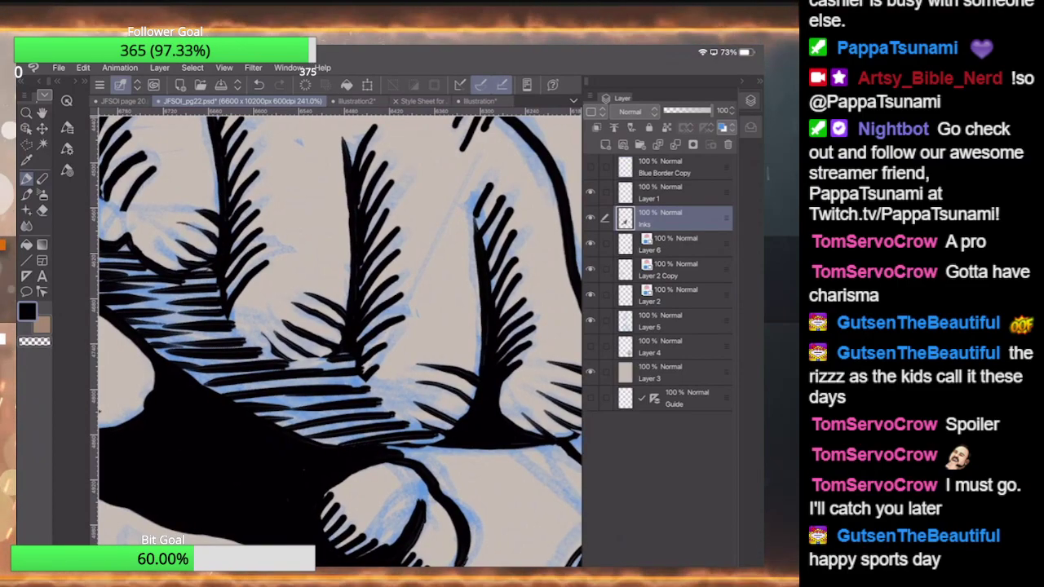
scroll(339, 340, down, 2)
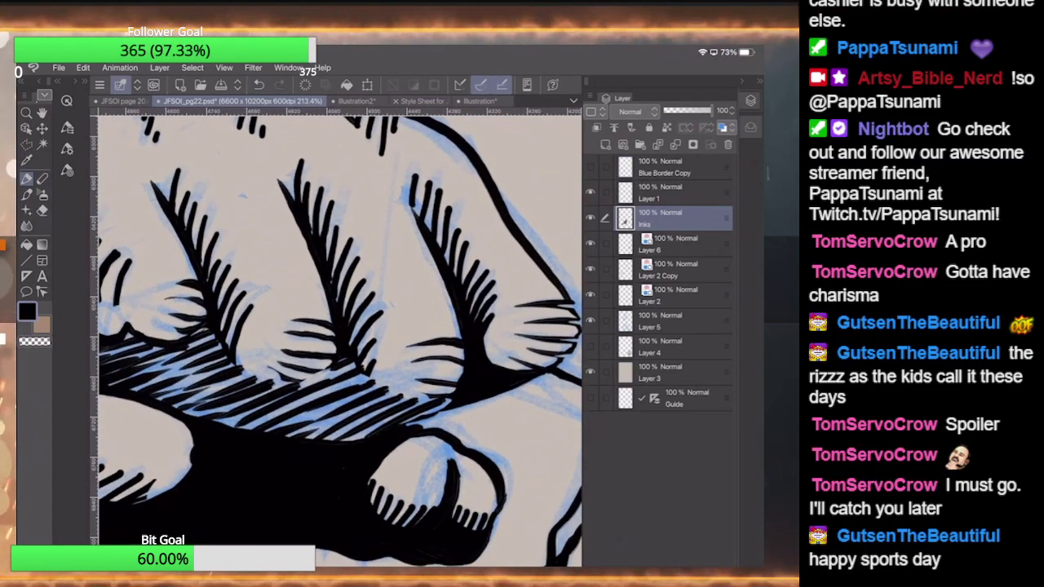
drag(326, 431, 354, 362)
mouse_move(353, 430)
mouse_down()
mouse_move(367, 374)
mouse_move(379, 385)
mouse_move(370, 427)
mouse_move(392, 390)
mouse_move(415, 404)
mouse_move(450, 398)
mouse_up()
- Try extending the cross-hatching from the thumb tip farther along the shadow beneath the curled fingers
scroll(338, 334, down, 2)
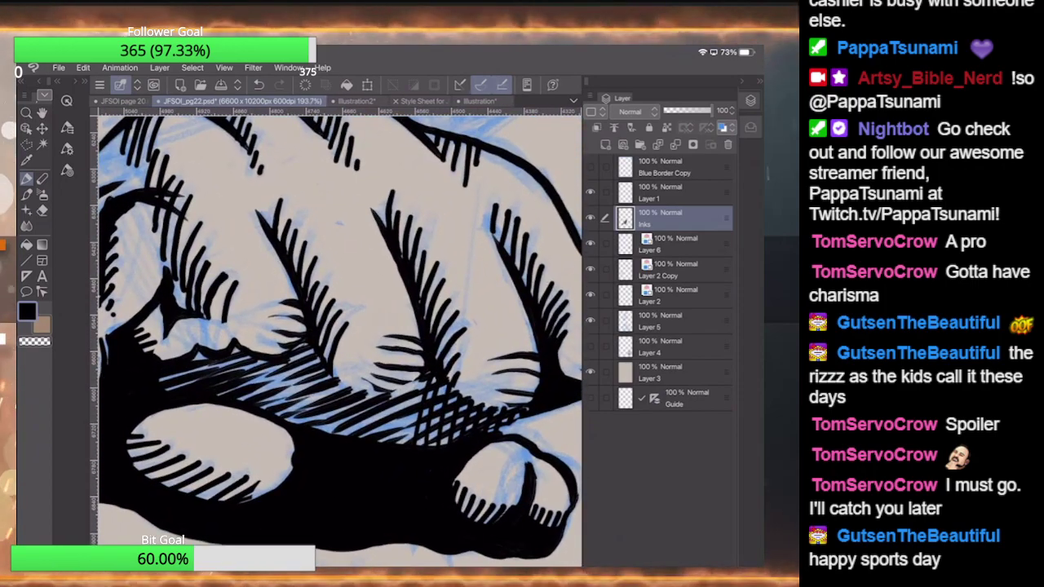
drag(355, 432, 377, 415)
drag(362, 438, 392, 406)
mouse_move(377, 432)
mouse_down()
mouse_move(409, 387)
mouse_move(399, 417)
mouse_up()
drag(398, 397, 423, 378)
drag(398, 446, 411, 414)
drag(406, 408, 418, 397)
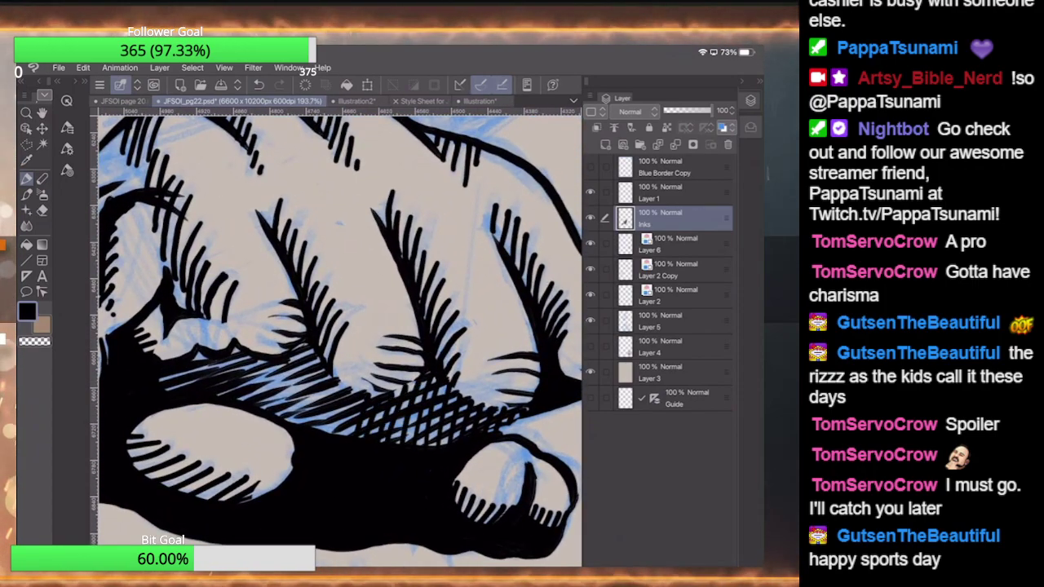
- Undo the cross-hatching strokes in the shadow between the fingers and thumb, leaving the single-direction hatching
scroll(338, 327, up, 3)
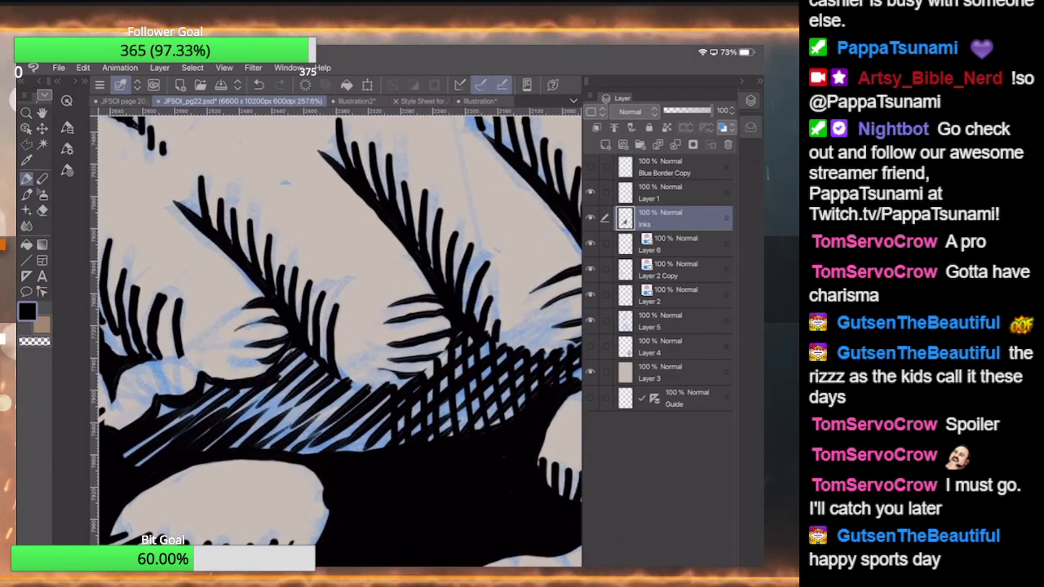
scroll(339, 326, down, 5)
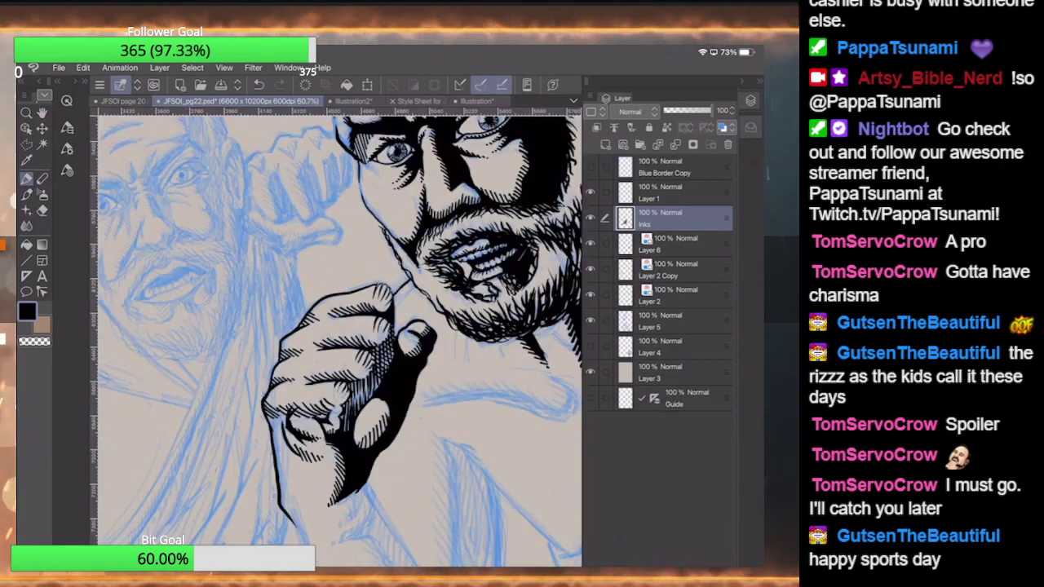
scroll(339, 326, up, 3)
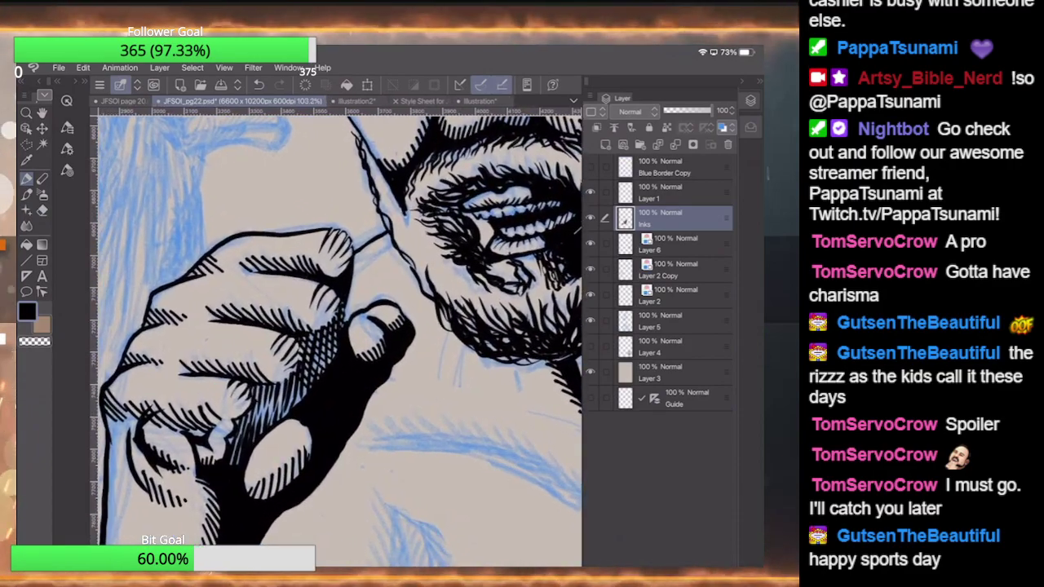
key(ctrl+z)
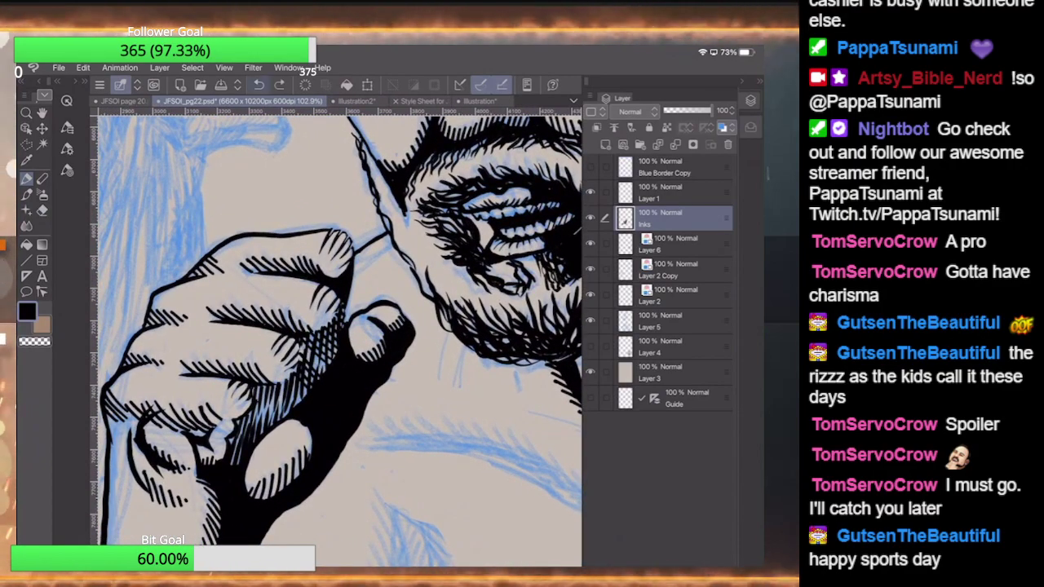
key(ctrl+z)
key(ctrl+z)
key(ctrl+y)
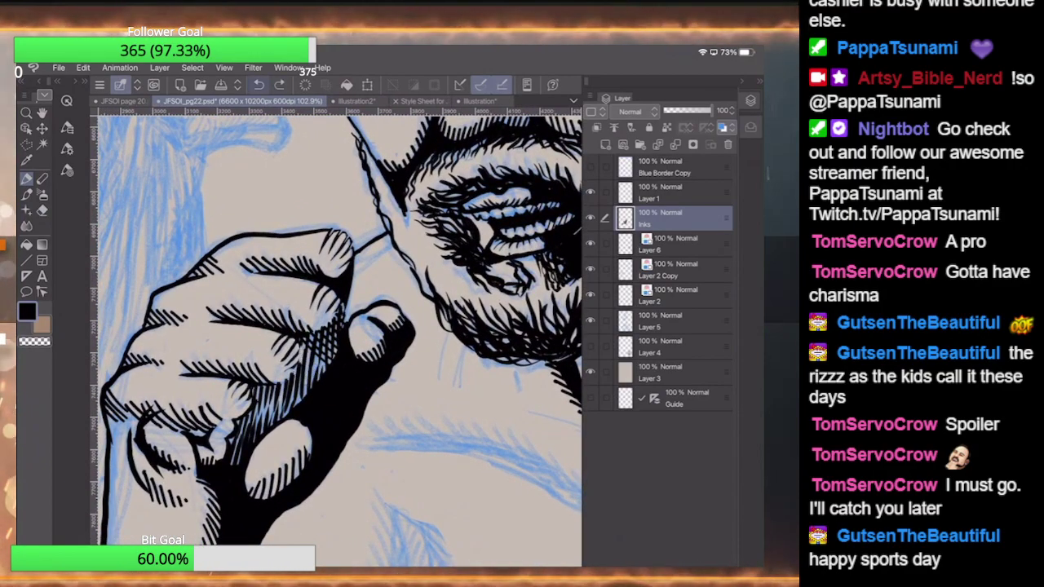
key(ctrl+z)
key(ctrl+z)
key(ctrl+z)
key(ctrl+z)
key(ctrl+z)
key(ctrl+z)
key(ctrl+z)
key(ctrl+z)
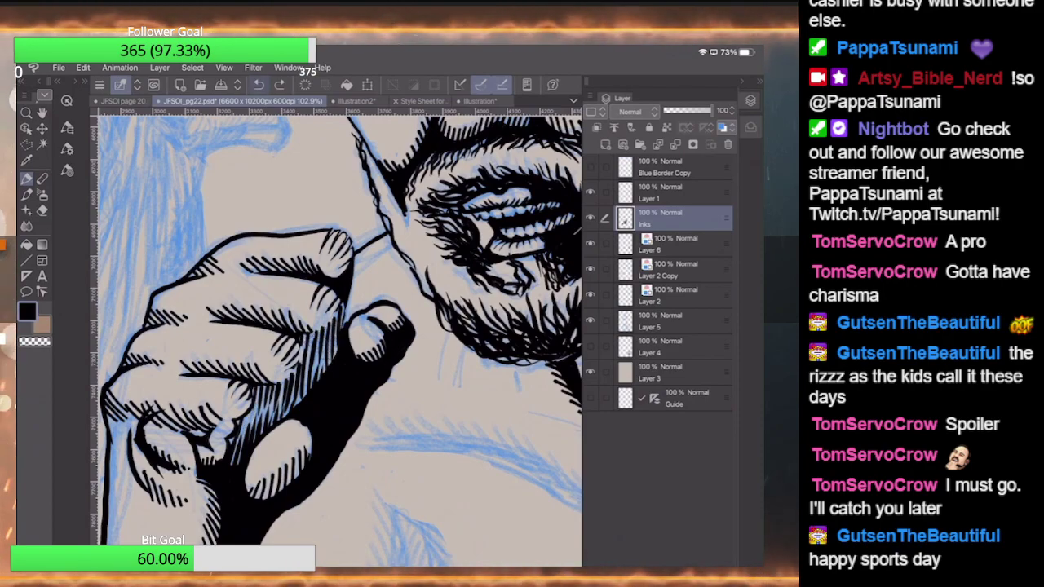
- Undo the earlier ink strokes around the tip of the lowest curled finger and the hatching beside it
key(ctrl+z)
key(ctrl+z)
key(ctrl+z)
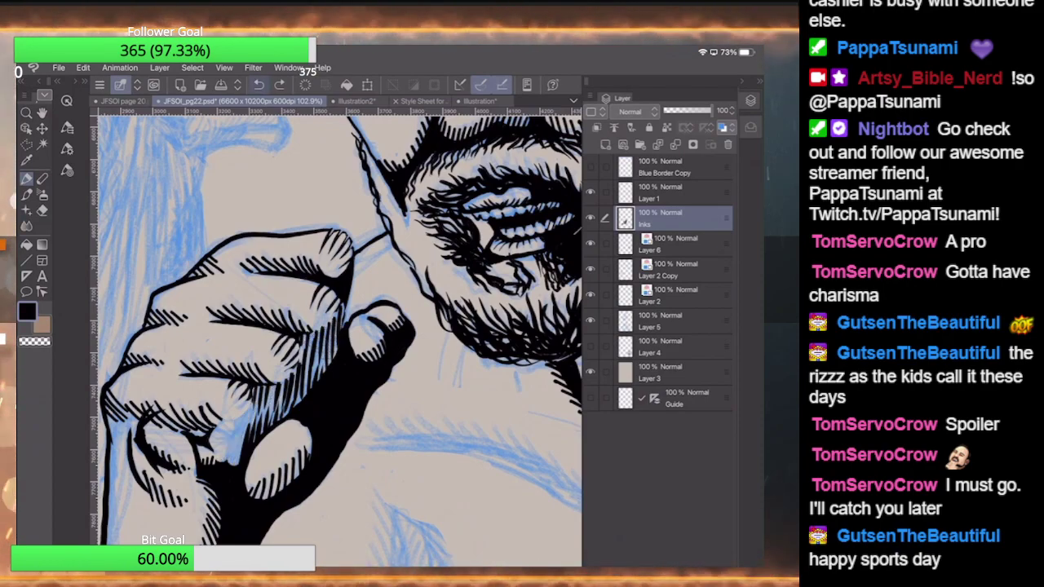